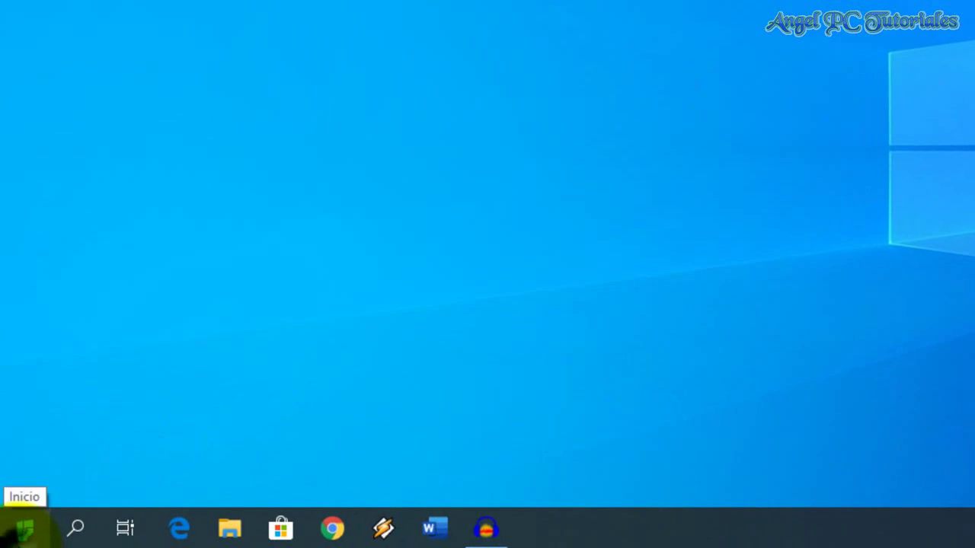
Open the Local Group Policy Editor by running gpedit.msc
{"action": "right_click", "coordinate": [18, 535]}
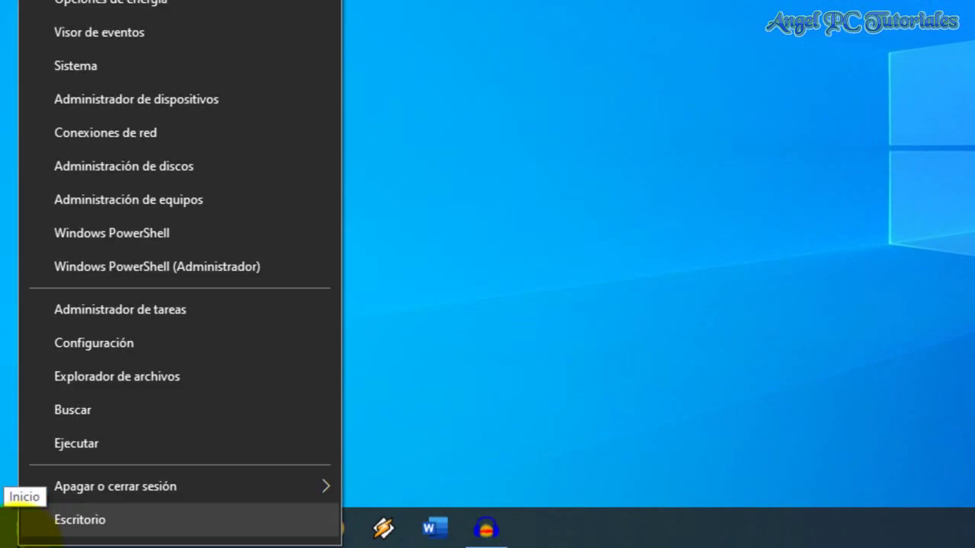
{"action": "left_click", "coordinate": [150, 440]}
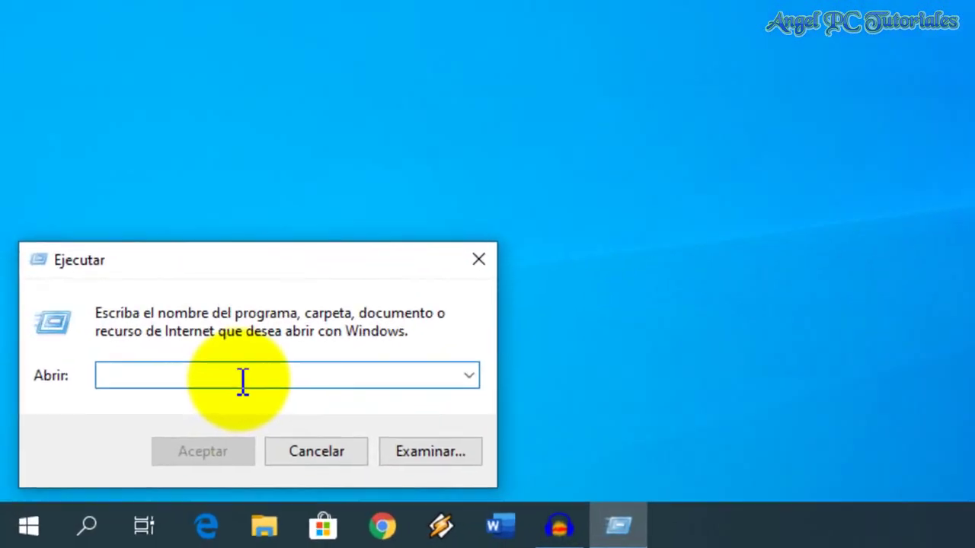
{"action": "type", "text": "gpedit.msc"}
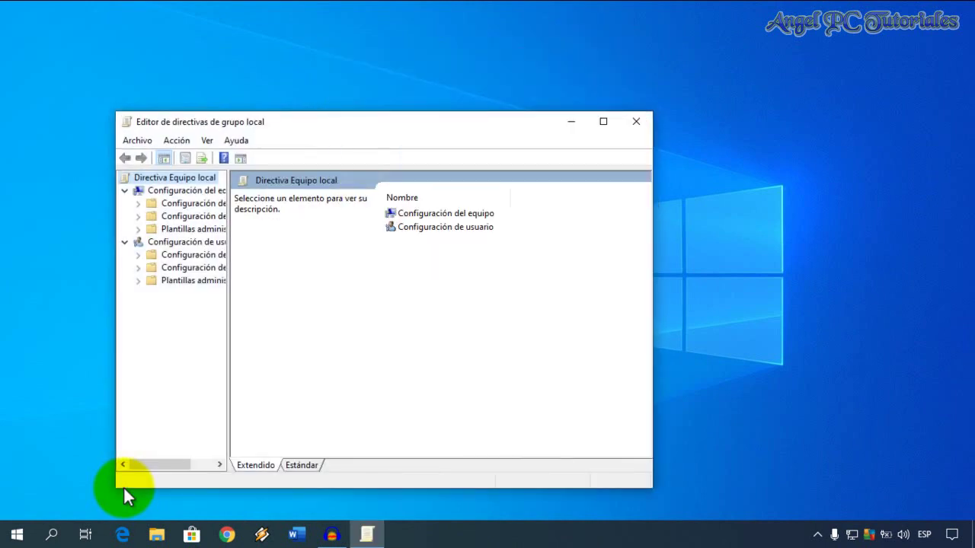
Maximize the policy editor window and widen the policy tree until its folder names are fully readable
{"action": "left_click", "coordinate": [604, 122]}
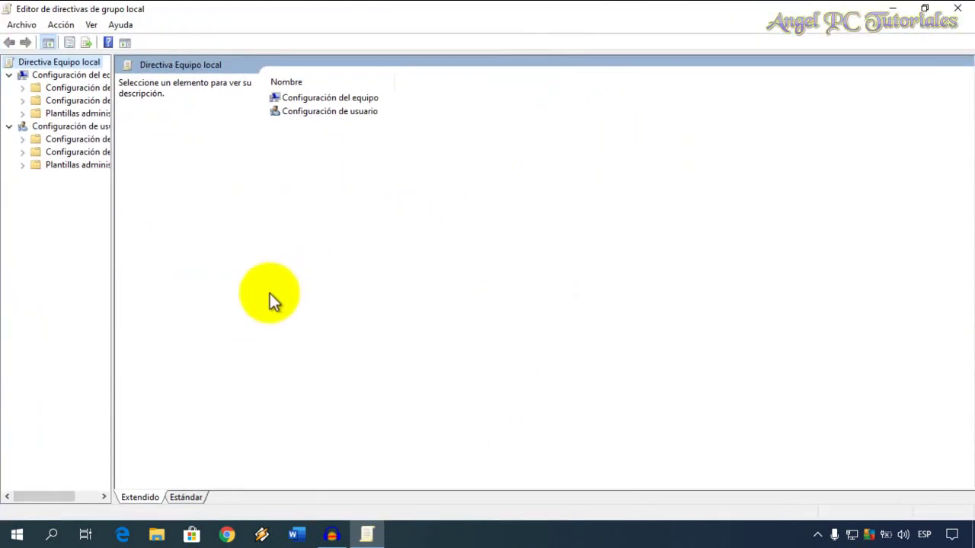
{"action": "left_click_drag", "start_coordinate": [111, 322], "coordinate": [338, 316]}
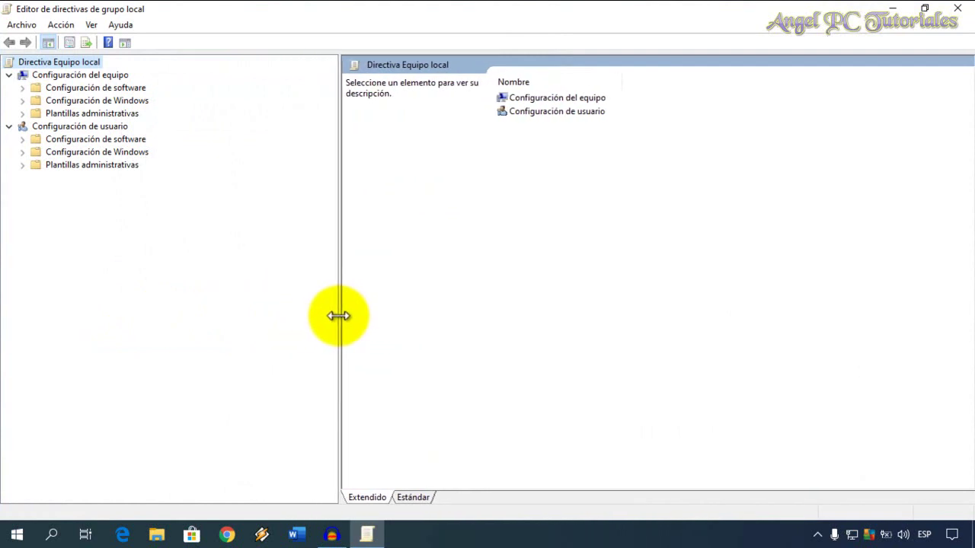
{"action": "left_click_drag", "start_coordinate": [338, 315], "coordinate": [339, 316]}
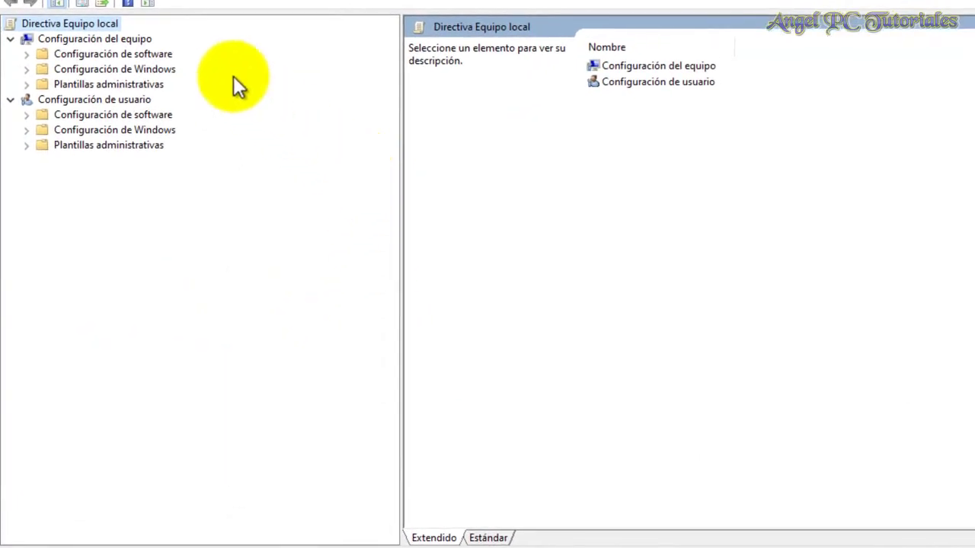
Open the Antivirus de Windows Defender folder in Configuración del equipo > Plantillas administrativas > Componentes de Windows
{"action": "left_click", "coordinate": [27, 85]}
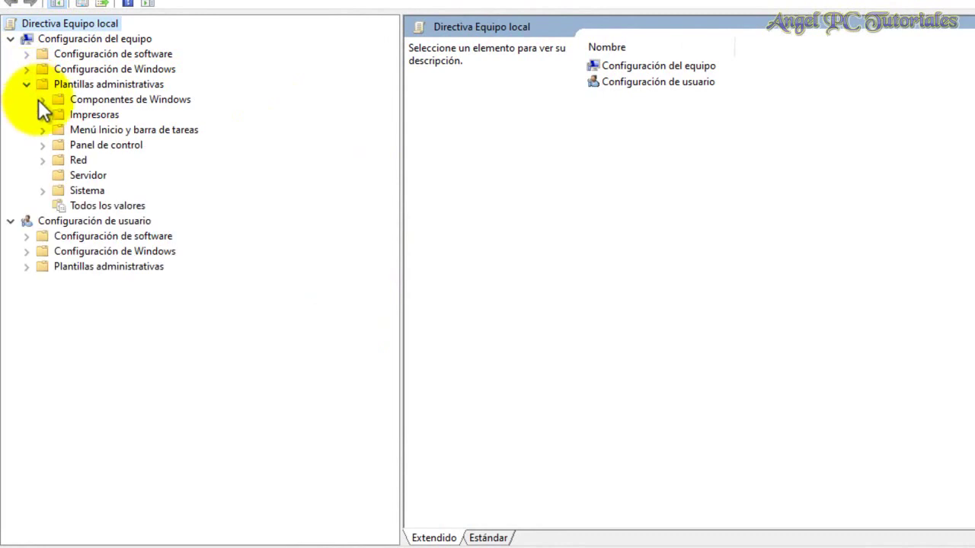
{"action": "left_click", "coordinate": [42, 100]}
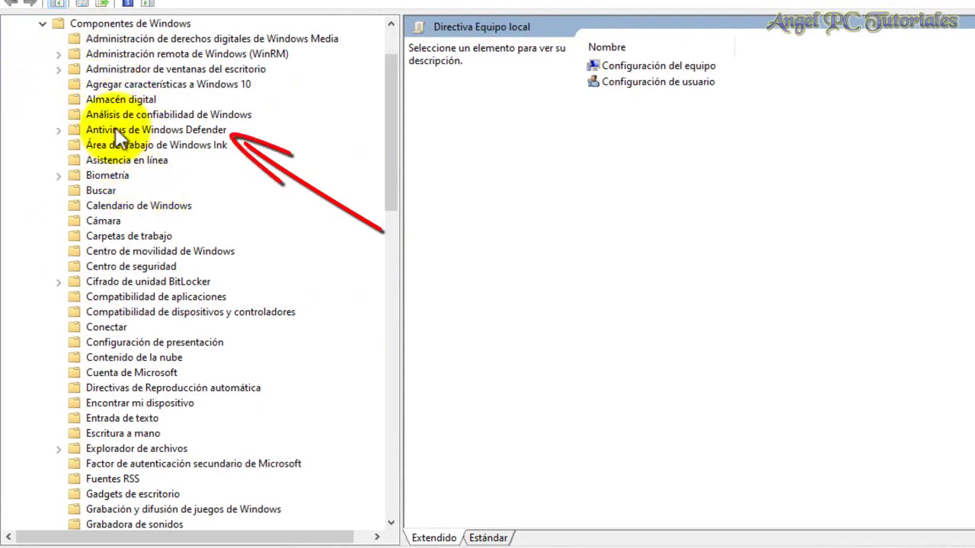
{"action": "left_click", "coordinate": [161, 128]}
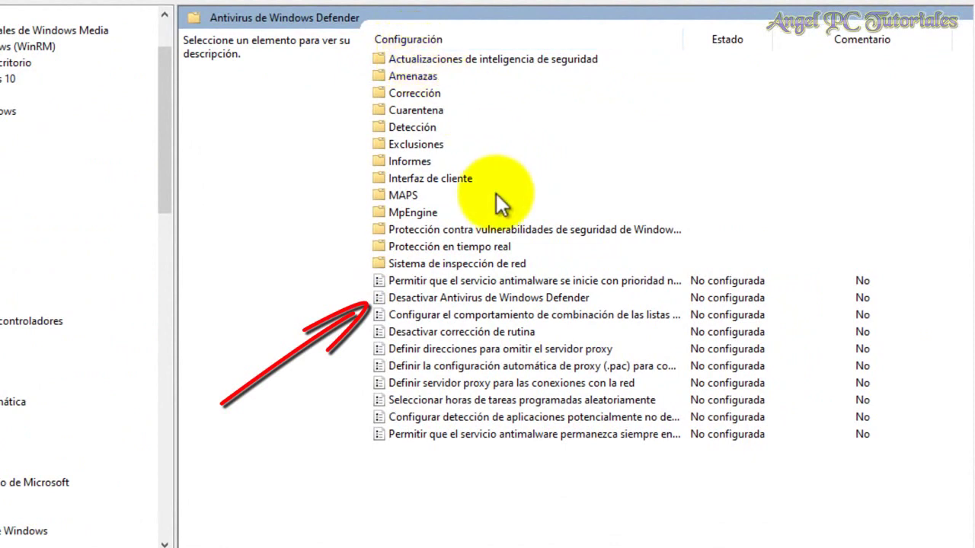
Set the policy Desactivar Antivirus de Windows Defender to Habilitada and apply it
{"action": "left_click", "coordinate": [478, 297]}
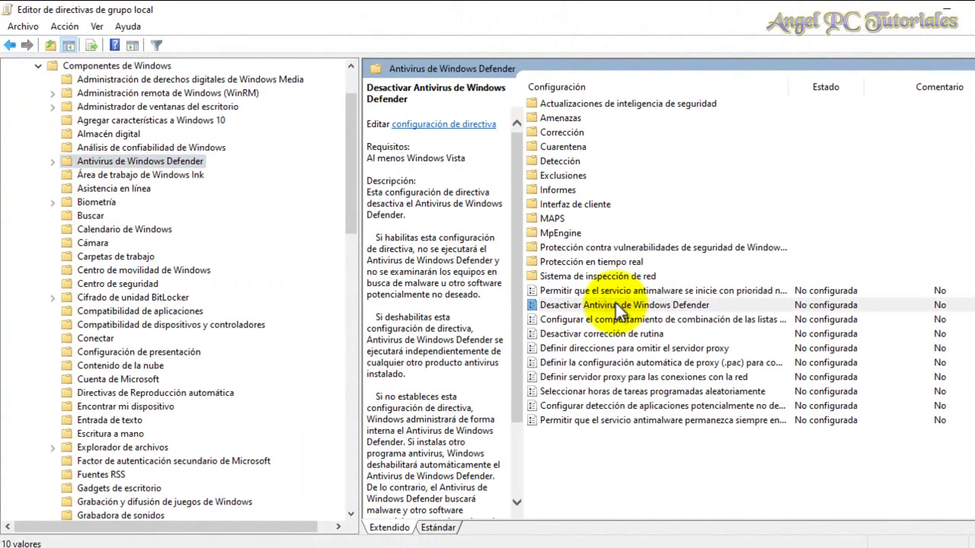
{"action": "double_click", "coordinate": [616, 303]}
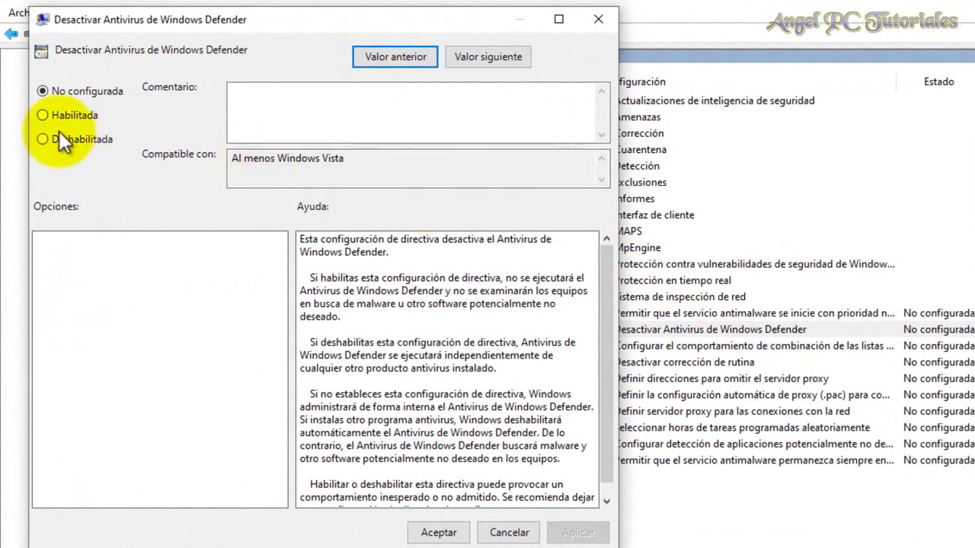
{"action": "left_click", "coordinate": [42, 116]}
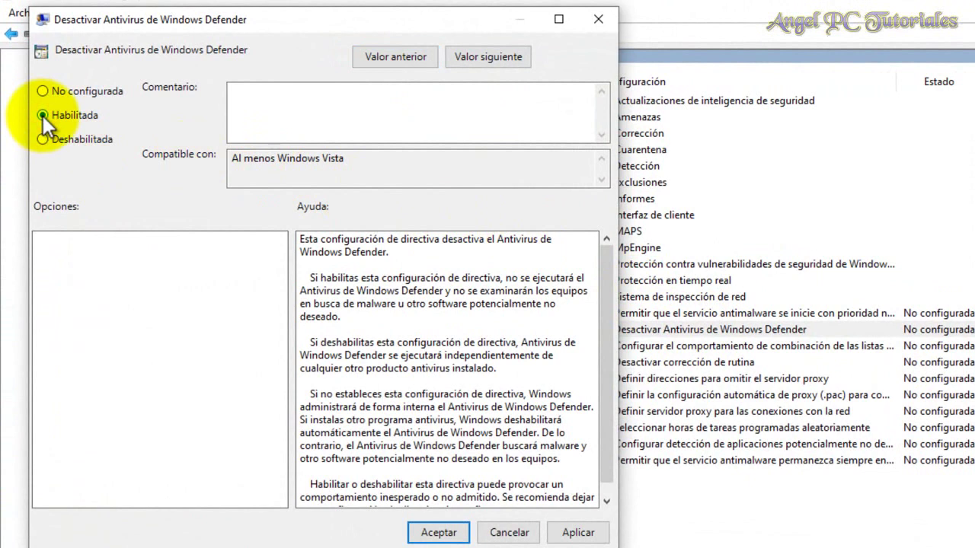
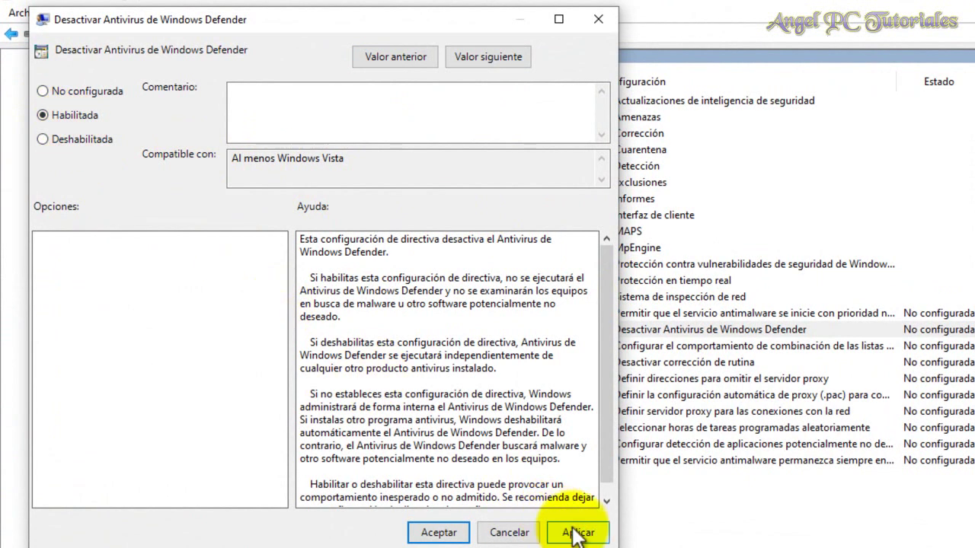
{"action": "left_click", "coordinate": [576, 533]}
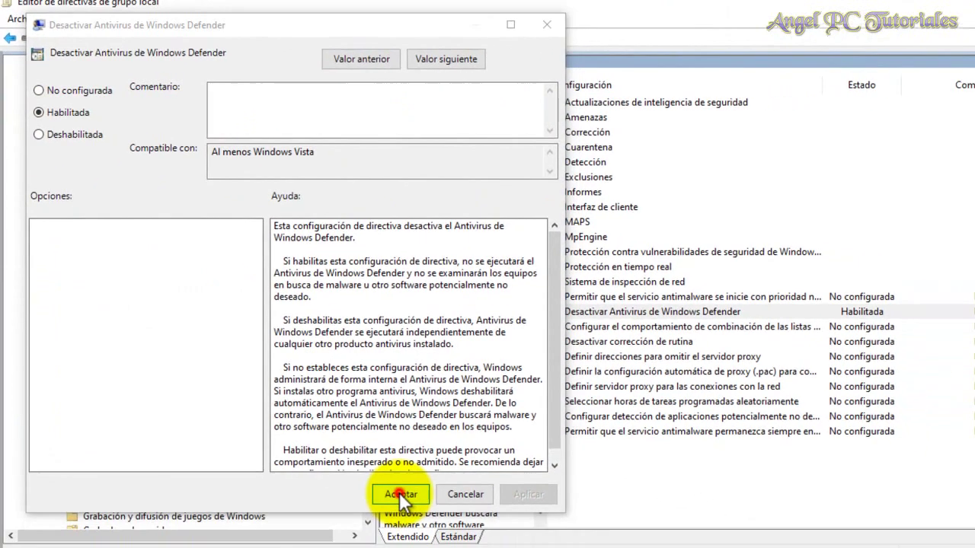
{"action": "left_click", "coordinate": [439, 533]}
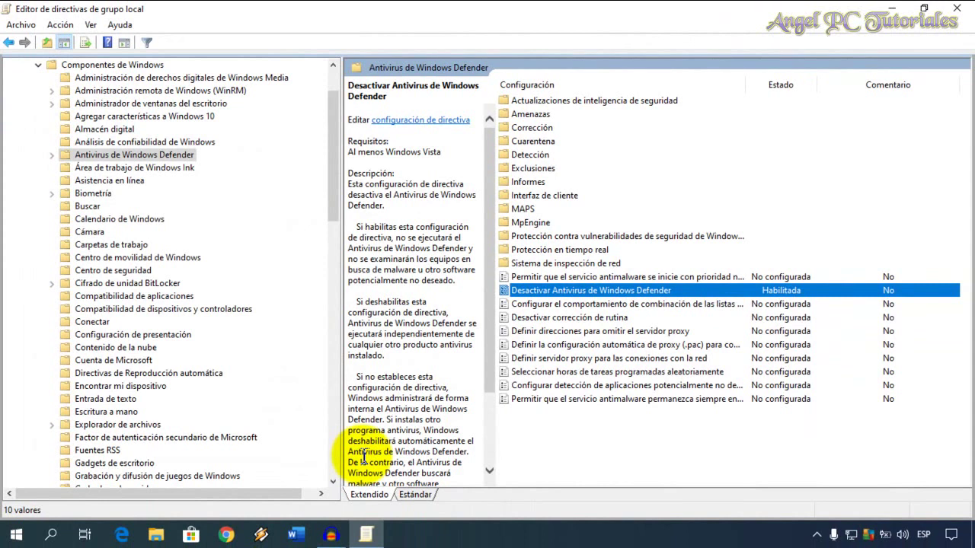
{"action": "double_click", "coordinate": [620, 291]}
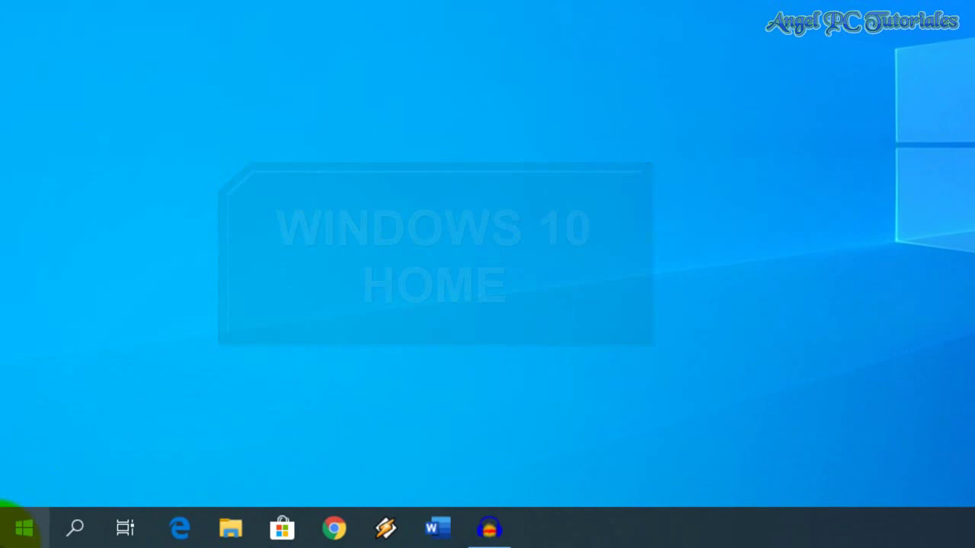
Open the Registry Editor by running regedit and allow it to make changes to the device
{"action": "right_click", "coordinate": [16, 535]}
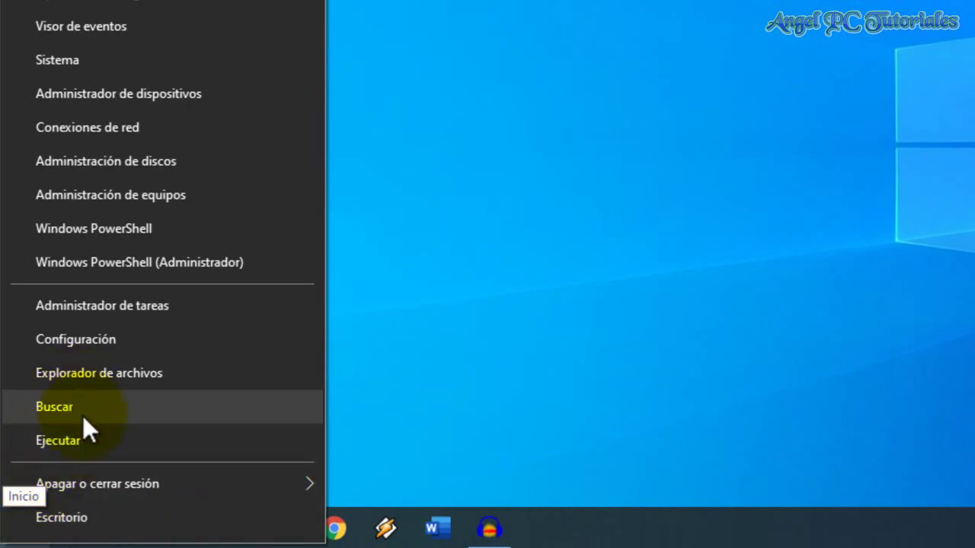
{"action": "left_click", "coordinate": [84, 436]}
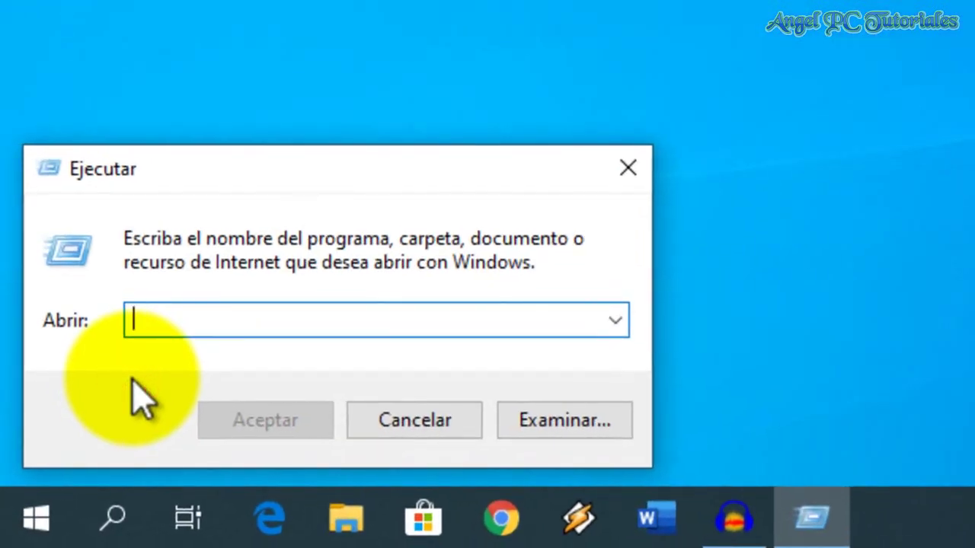
{"action": "type", "text": "regedit"}
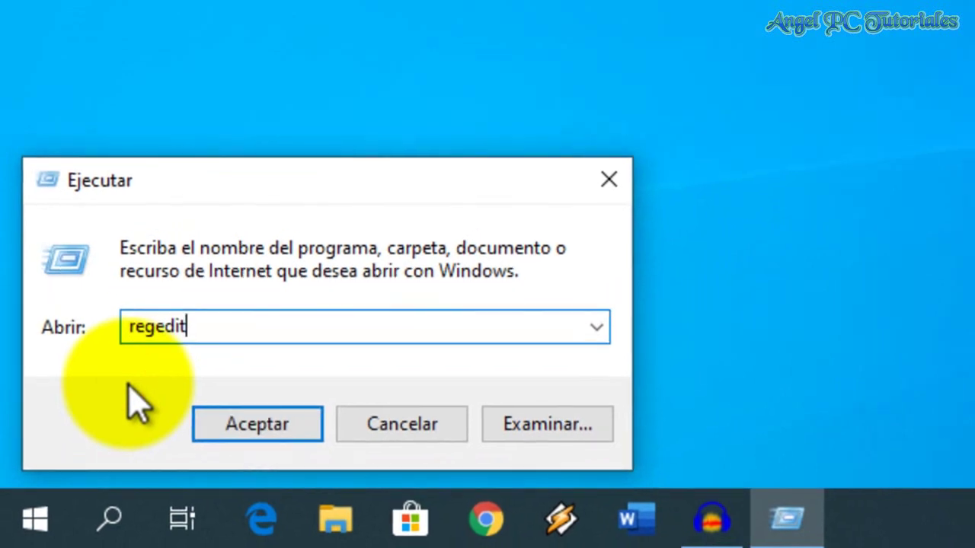
{"action": "key", "text": "Return"}
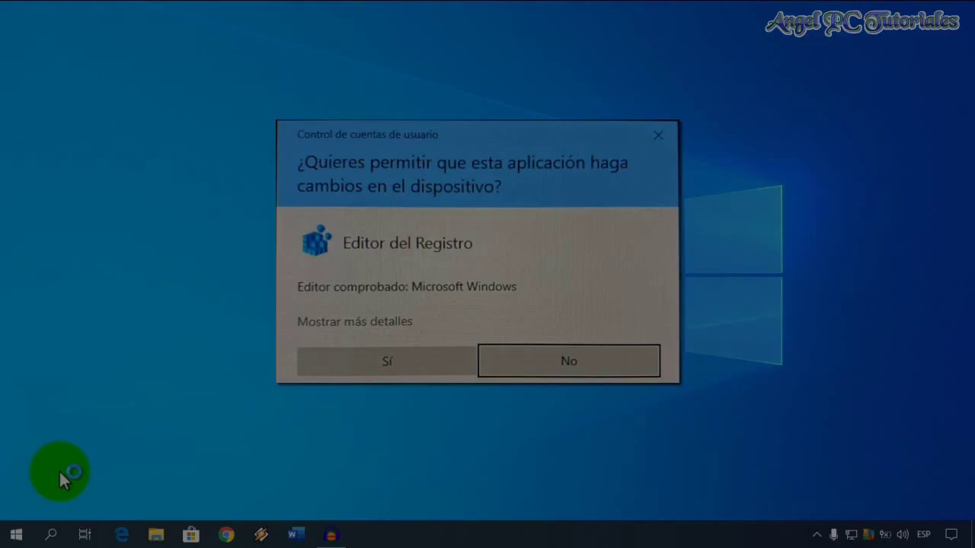
{"action": "key", "text": "alt+s"}
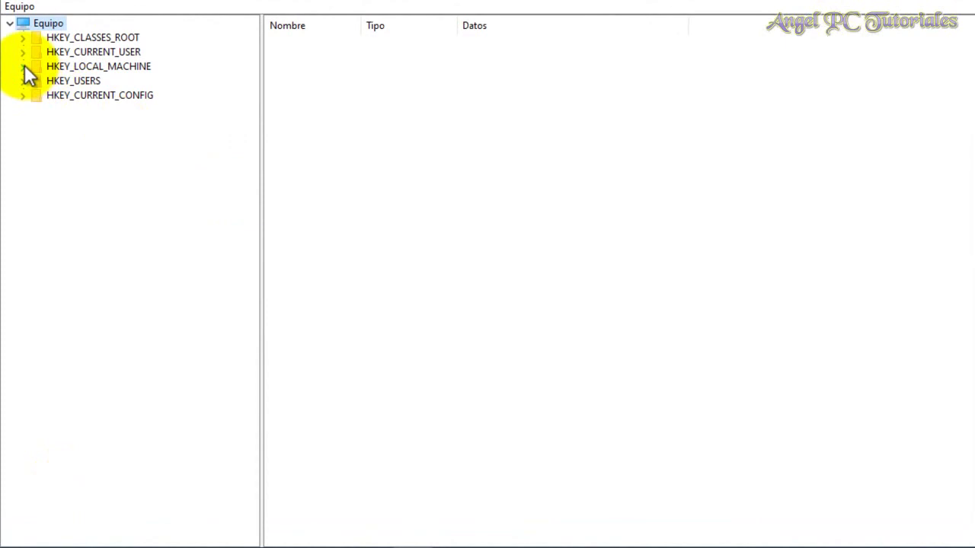
Expand the registry tree down to HKEY_LOCAL_MACHINE\SOFTWARE\Policies\Microsoft
{"action": "left_click", "coordinate": [23, 67]}
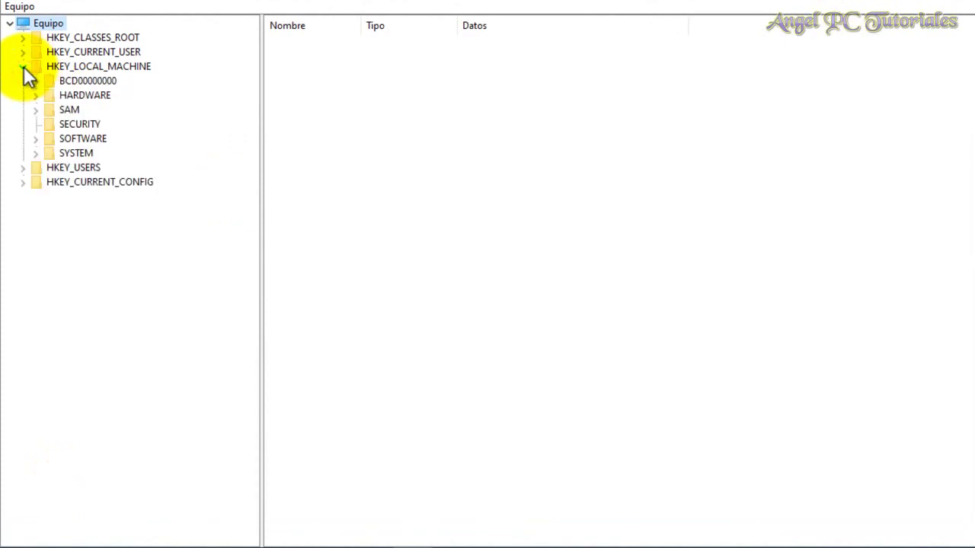
{"action": "left_click", "coordinate": [35, 139]}
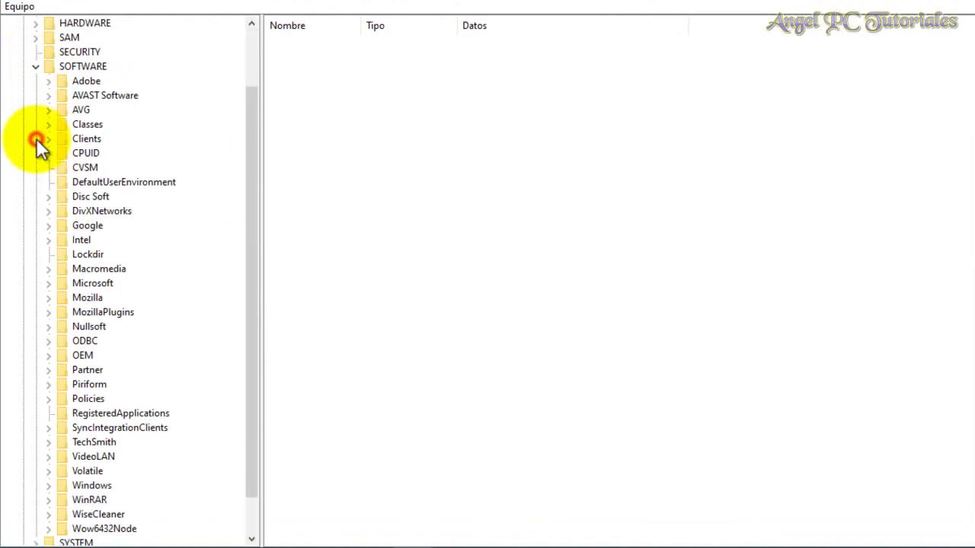
{"action": "left_click", "coordinate": [48, 400]}
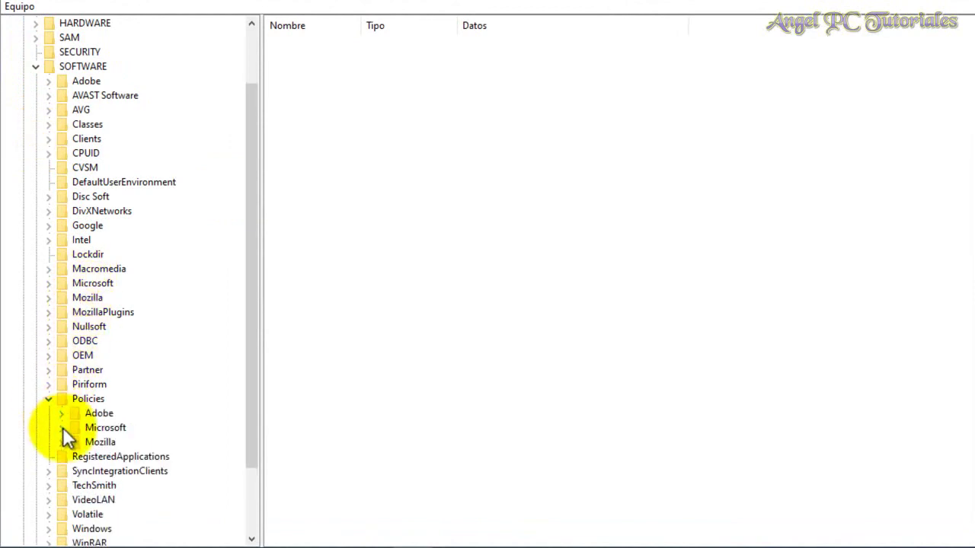
{"action": "left_click", "coordinate": [61, 428]}
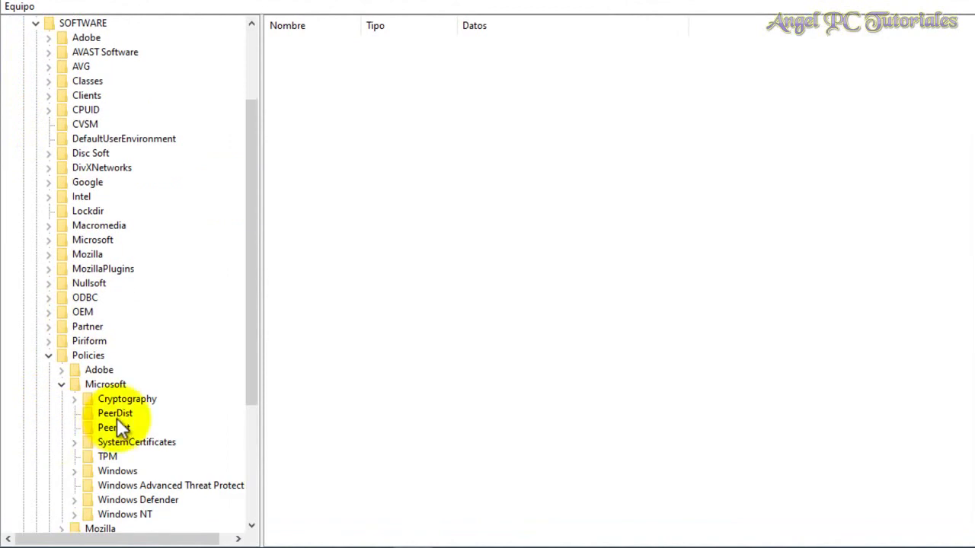
Create a 32-bit DWORD value named DisableAntispyware in the Windows Defender key
{"action": "right_click", "coordinate": [162, 498]}
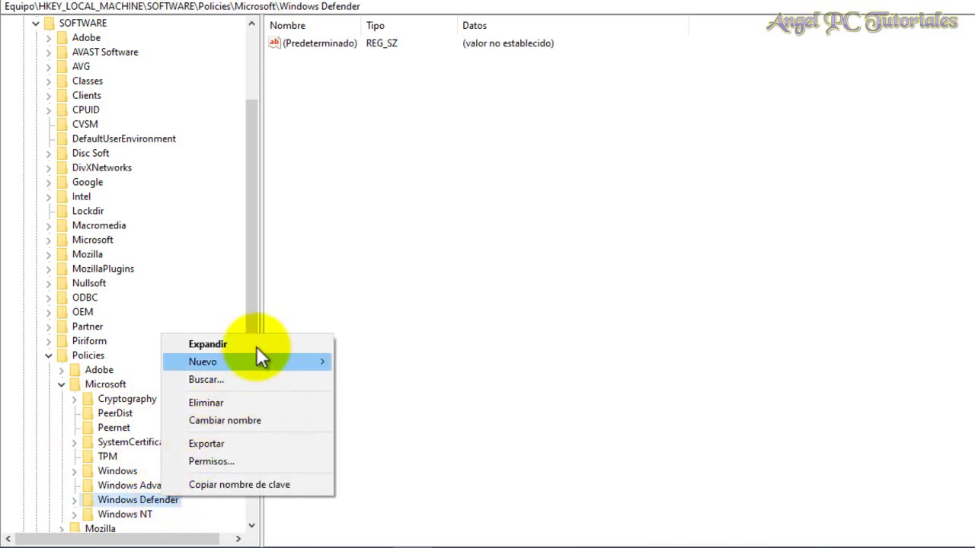
{"action": "mouse_move", "coordinate": [266, 358]}
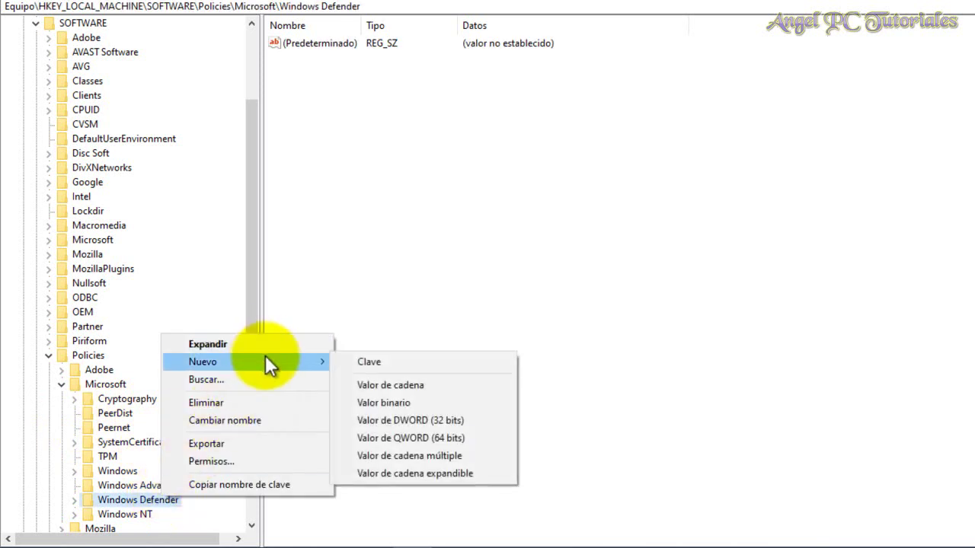
{"action": "left_click", "coordinate": [409, 424]}
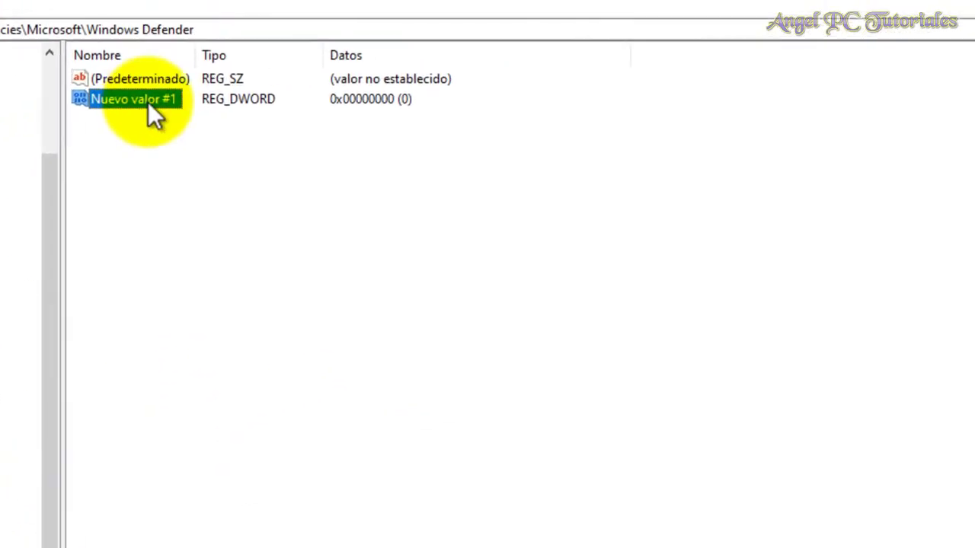
{"action": "right_click", "coordinate": [148, 104]}
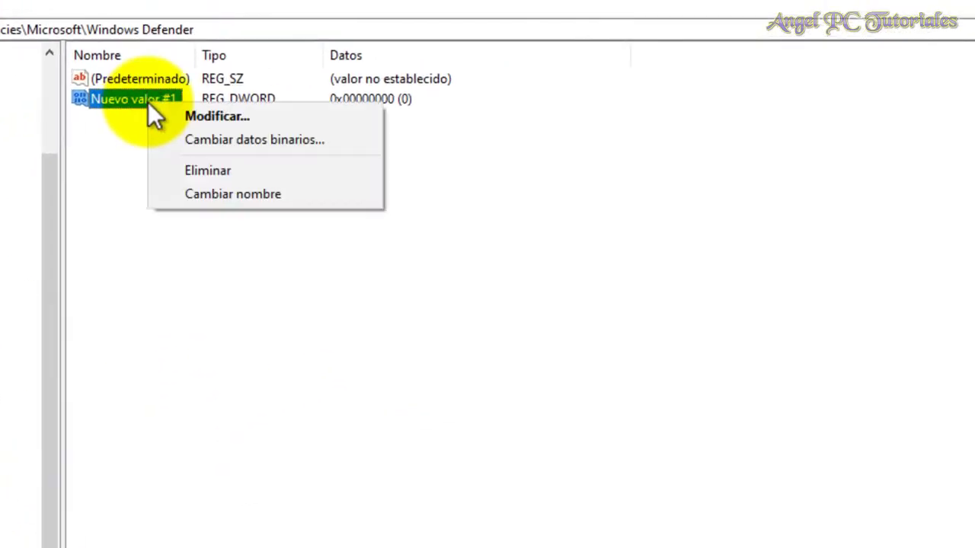
{"action": "left_click", "coordinate": [260, 195]}
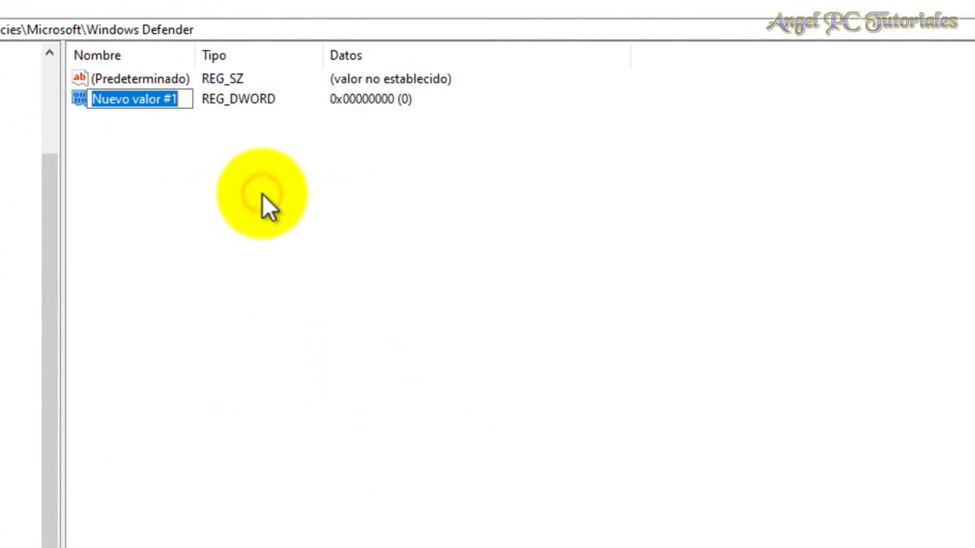
{"action": "key", "text": "BackSpace"}
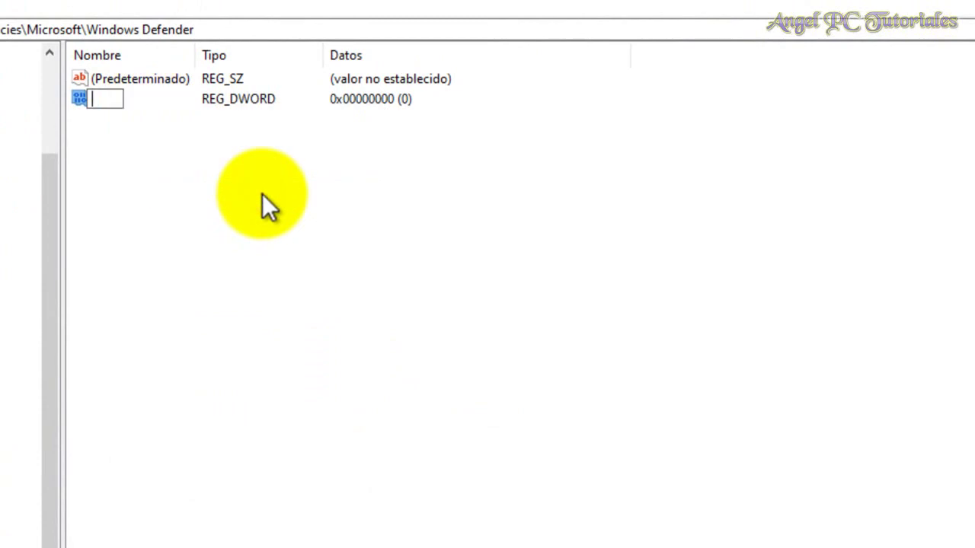
{"action": "type", "text": "DisableAntispyware"}
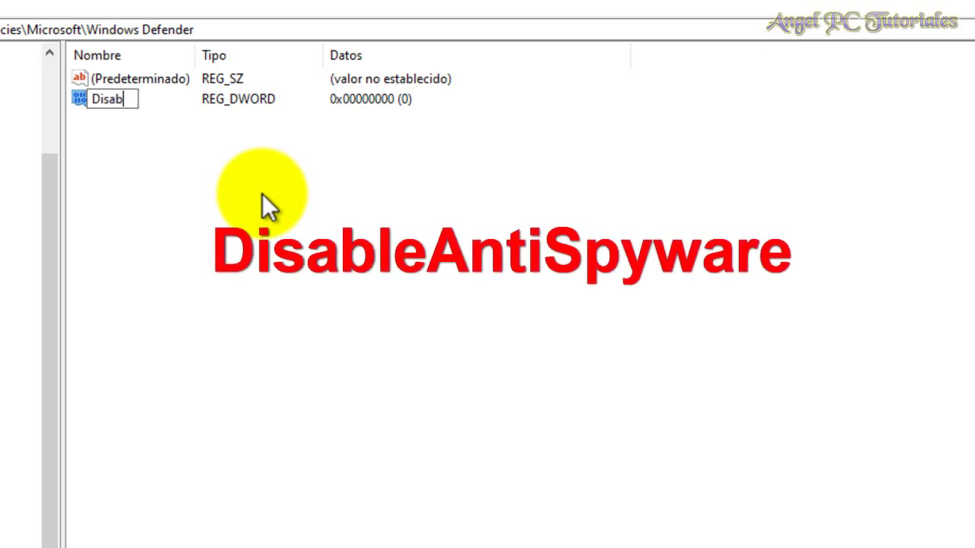
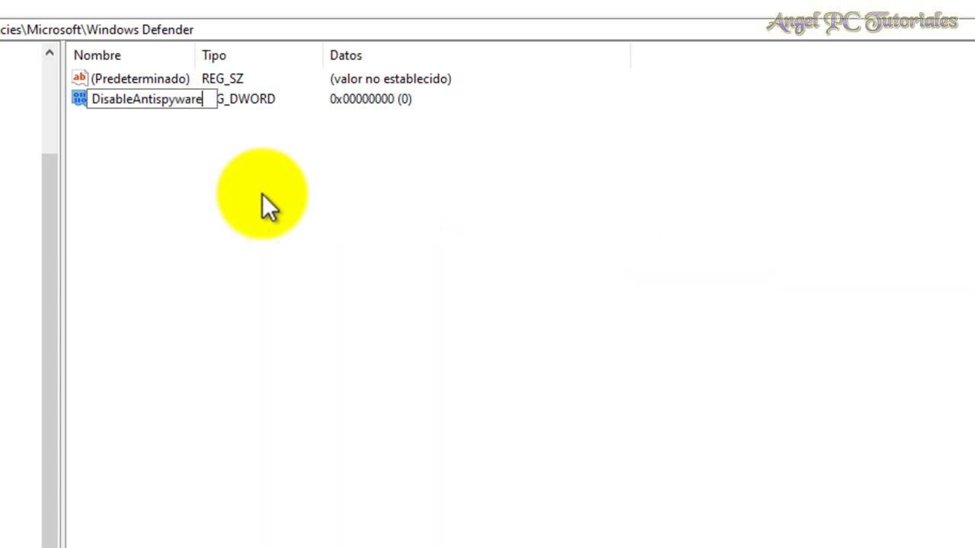
{"action": "key", "text": "Return"}
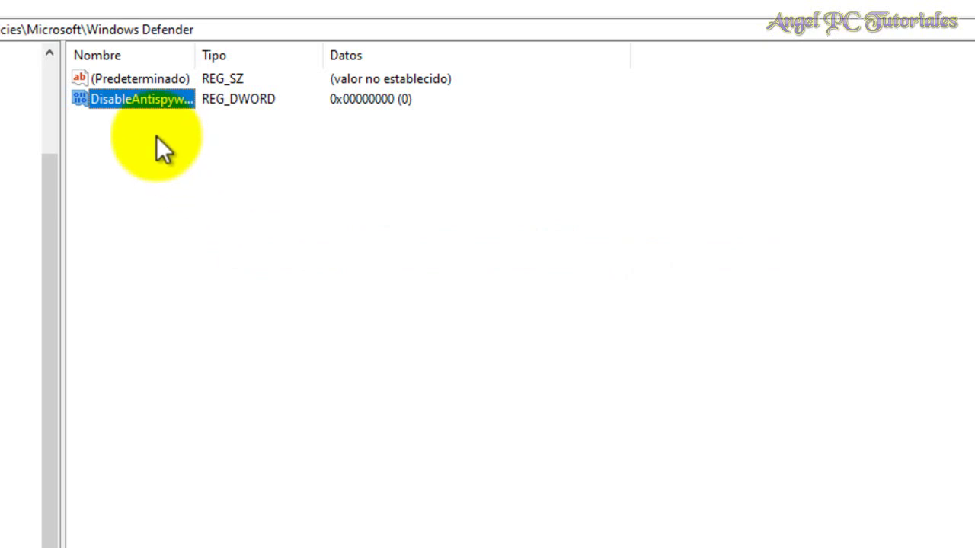
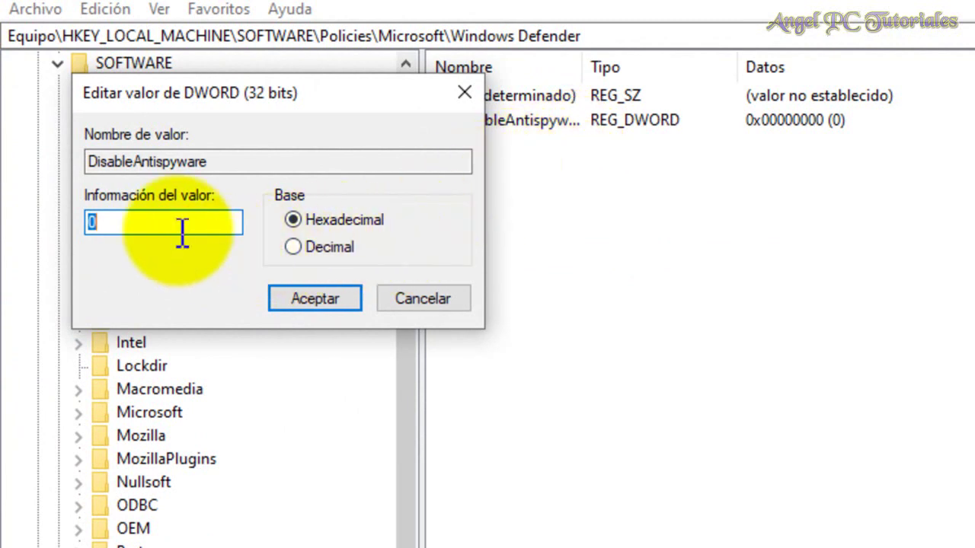
Set the value data of DisableAntispyware to 1
{"action": "key", "text": "BackSpace"}
{"action": "type", "text": "1"}
{"action": "left_click", "coordinate": [331, 303]}
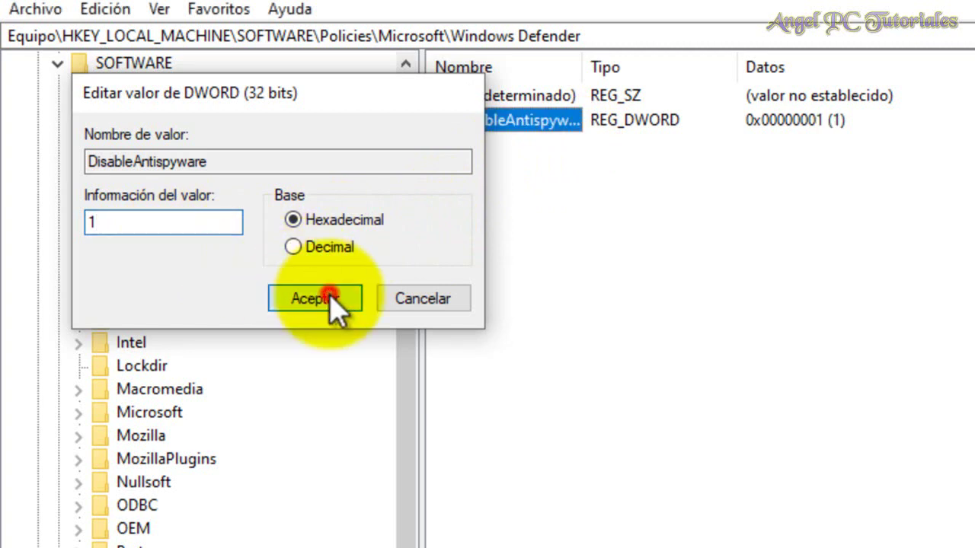
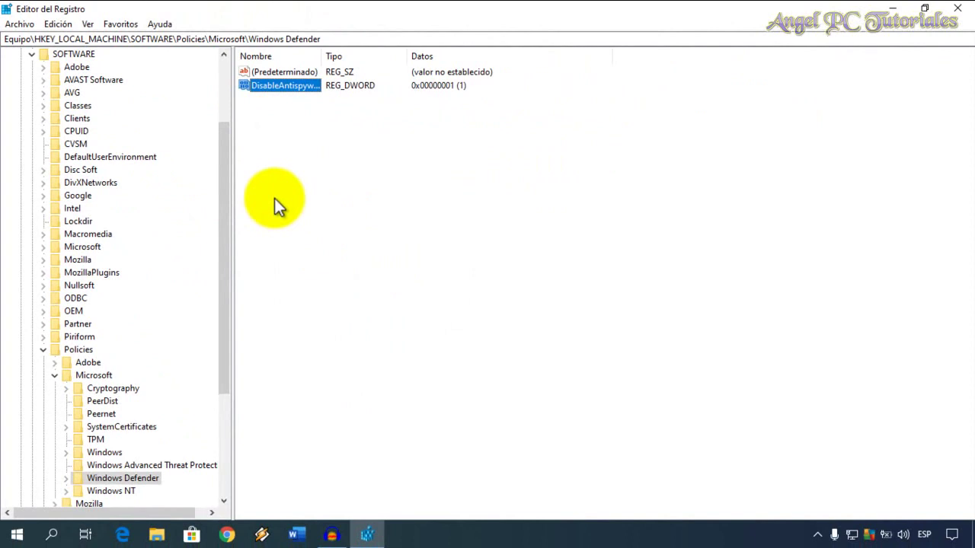
{"action": "left_click", "coordinate": [308, 88]}
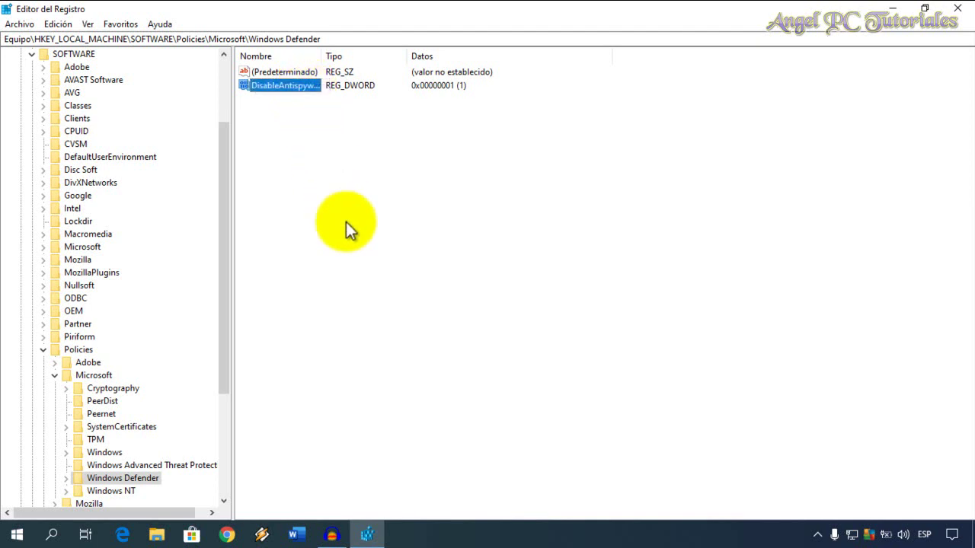